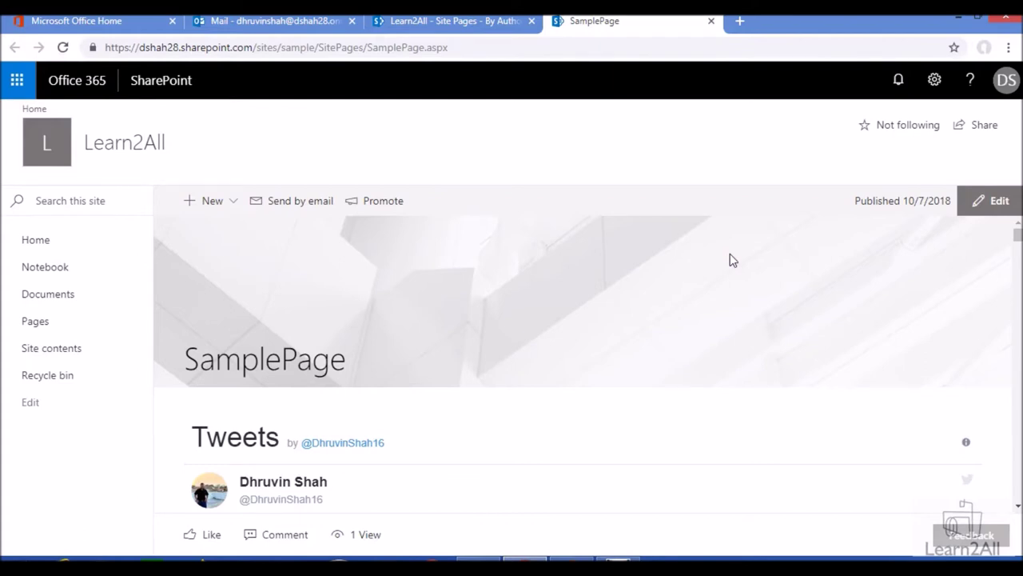
Create a new site page from the blank page template.
{"action": "scroll", "coordinate": [550, 279], "scroll_direction": "down", "scroll_amount": 3}
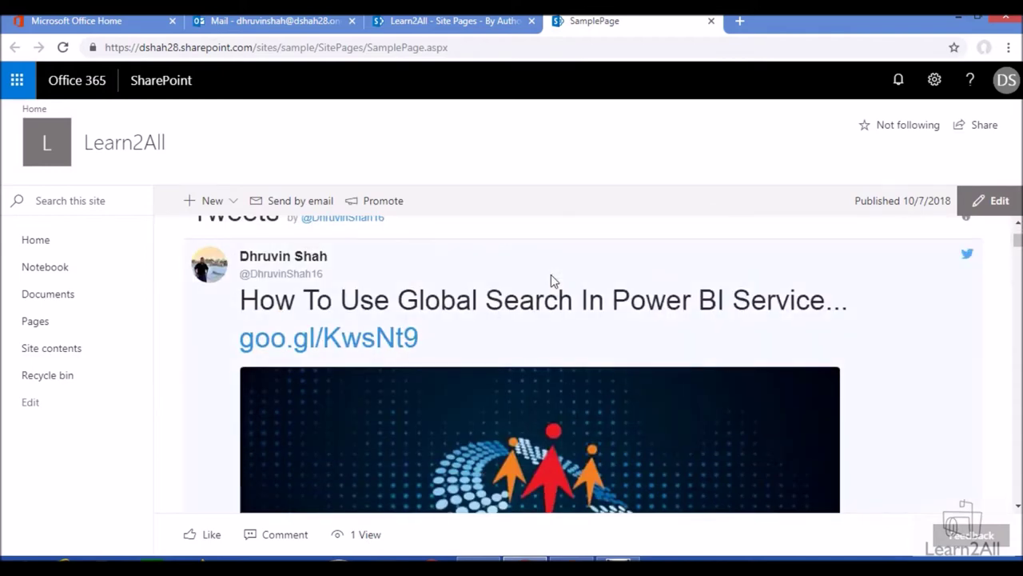
{"action": "scroll", "coordinate": [551, 275], "scroll_direction": "down", "scroll_amount": 1}
{"action": "scroll", "coordinate": [551, 275], "scroll_direction": "down", "scroll_amount": 4}
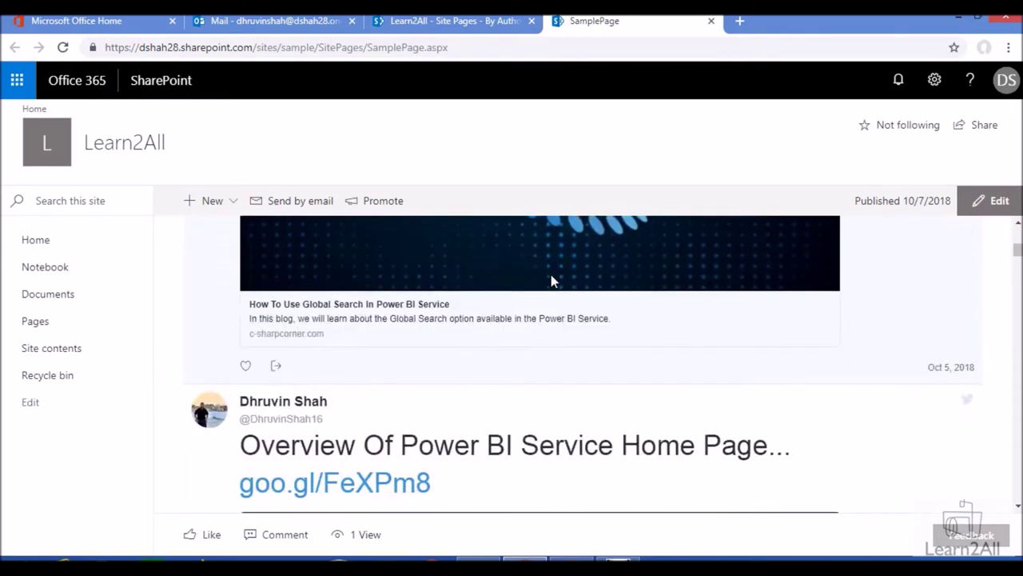
{"action": "scroll", "coordinate": [551, 280], "scroll_direction": "up", "scroll_amount": 3}
{"action": "scroll", "coordinate": [550, 280], "scroll_direction": "down", "scroll_amount": 1}
{"action": "scroll", "coordinate": [400, 256], "scroll_direction": "up", "scroll_amount": 5}
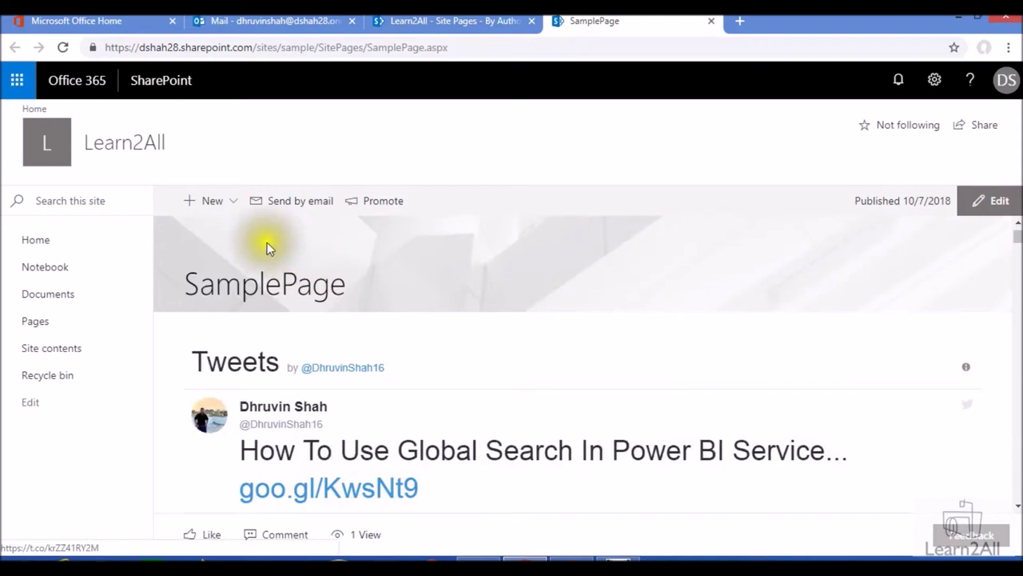
{"action": "left_click", "coordinate": [234, 206]}
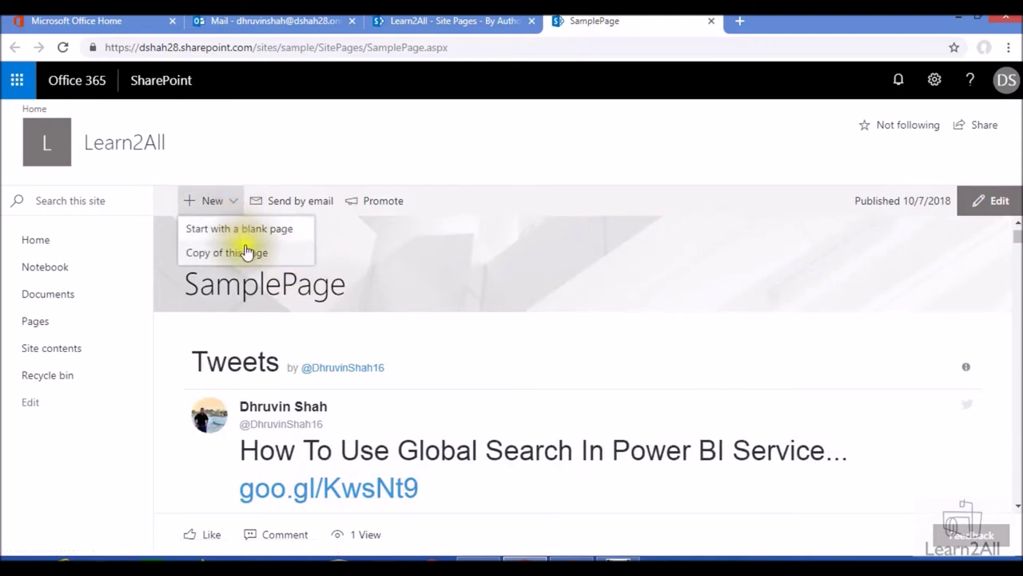
{"action": "left_click", "coordinate": [239, 230]}
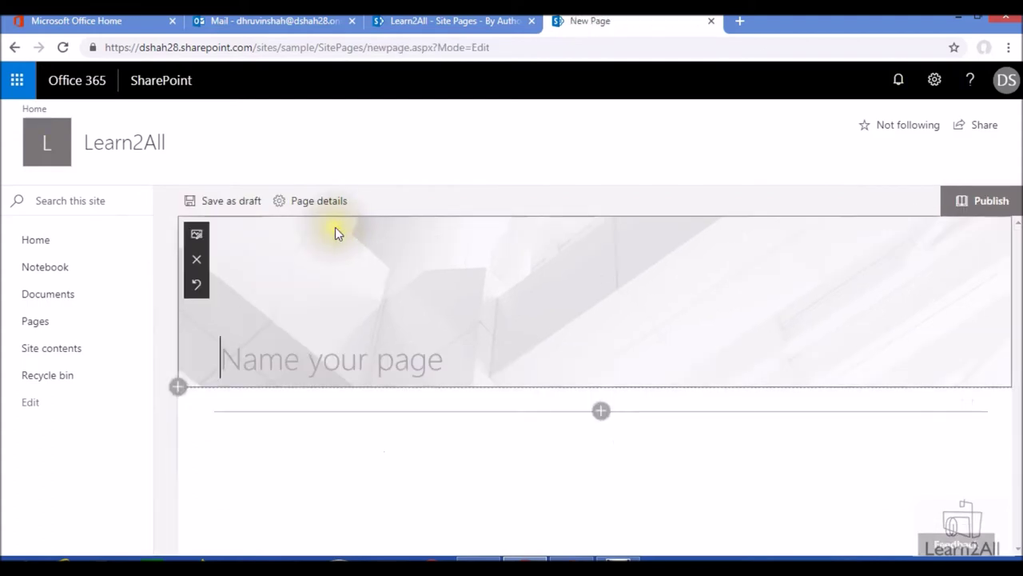
Enter 'TwitterDemo' as the new page's title.
{"action": "left_click", "coordinate": [406, 277]}
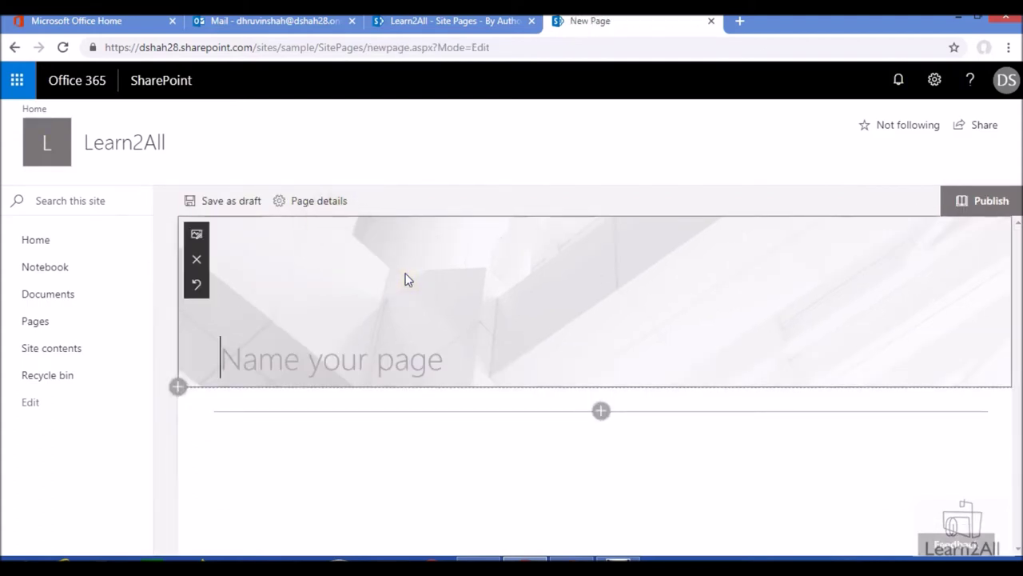
{"action": "type", "text": "Twi"}
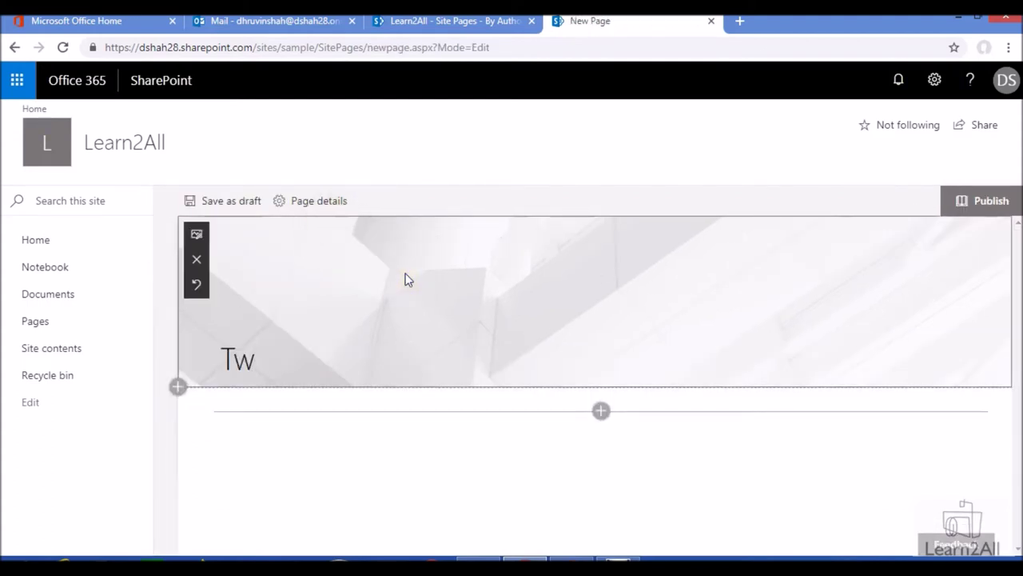
{"action": "type", "text": "tterDemo"}
{"action": "left_click", "coordinate": [600, 413]}
Insert the Twitter (preview) web part into the section below the page title.
{"action": "left_click", "coordinate": [600, 412]}
{"action": "scroll", "coordinate": [945, 285], "scroll_direction": "down", "scroll_amount": 2}
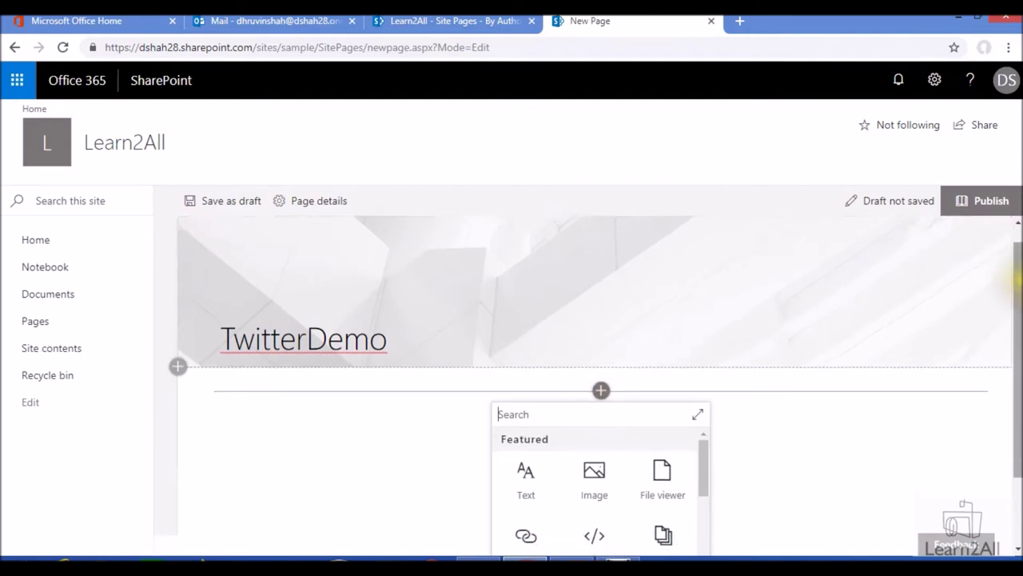
{"action": "scroll", "coordinate": [566, 378], "scroll_direction": "down", "scroll_amount": 3}
{"action": "scroll", "coordinate": [566, 379], "scroll_direction": "down", "scroll_amount": 2}
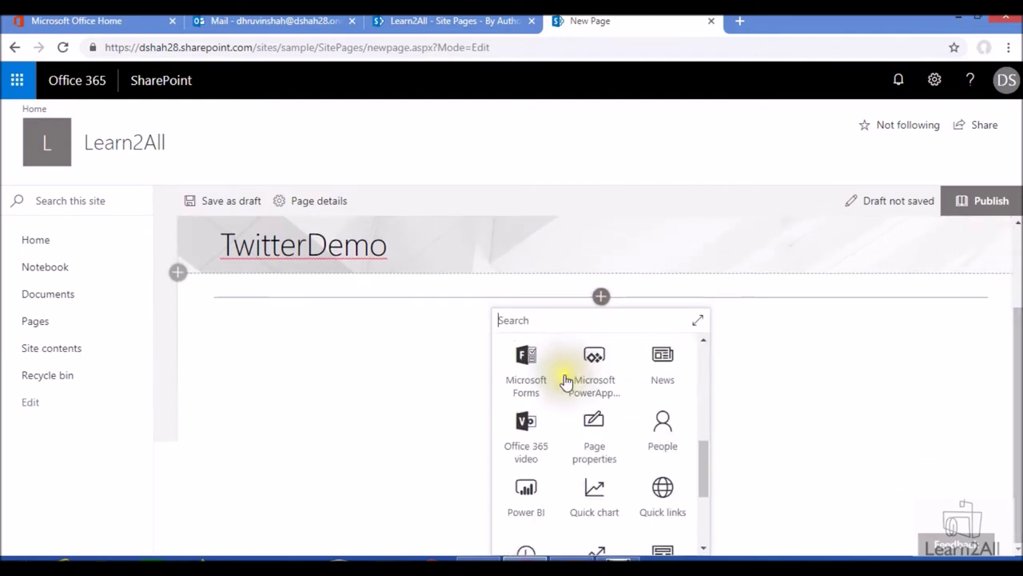
{"action": "scroll", "coordinate": [566, 379], "scroll_direction": "down", "scroll_amount": 3}
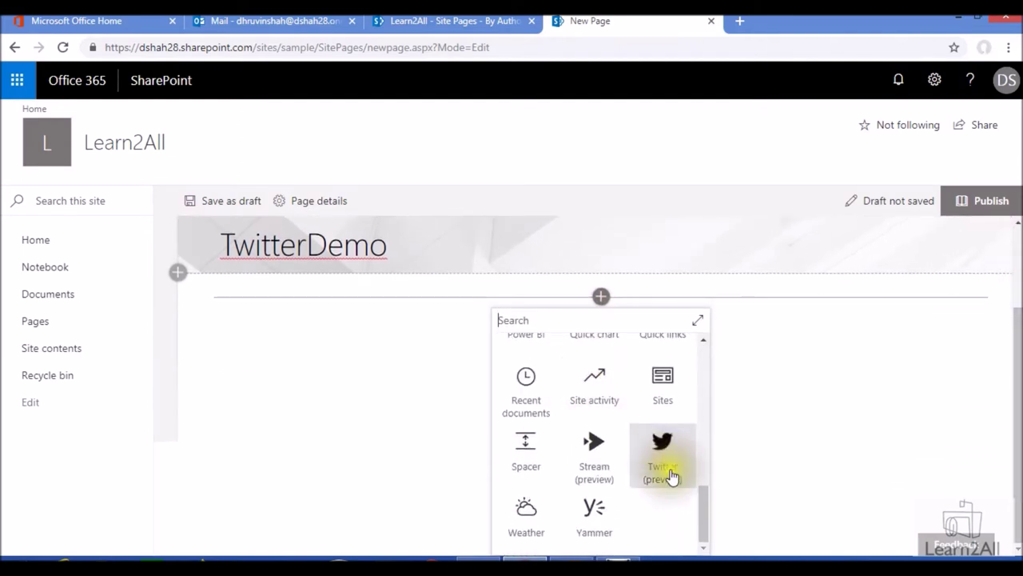
{"action": "left_click", "coordinate": [672, 476]}
{"action": "type", "text": "@microsoft"}
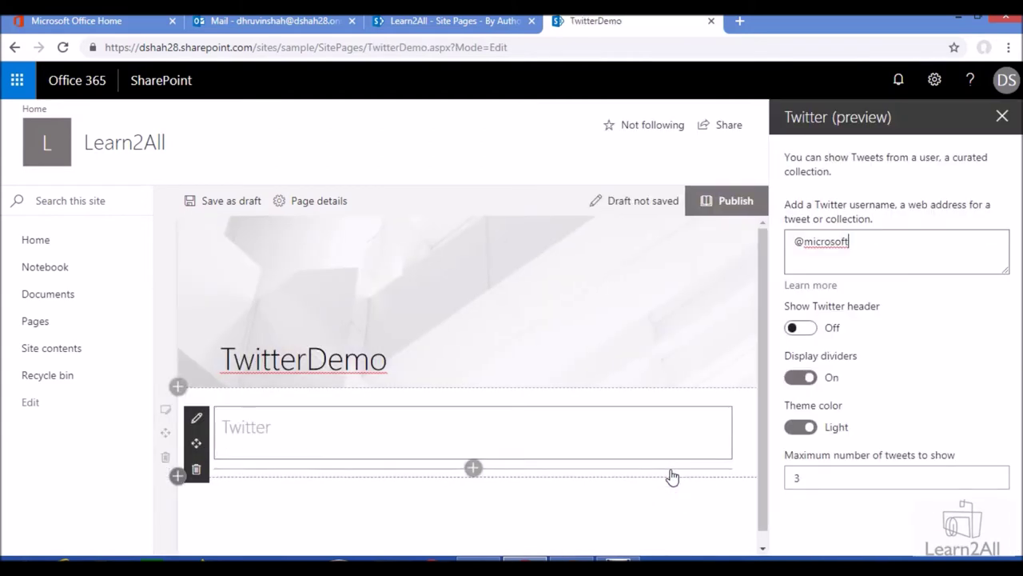
Replace the web part's Twitter username 'microsoft' with 'dhruvinshah16'.
{"action": "left_click", "coordinate": [892, 250]}
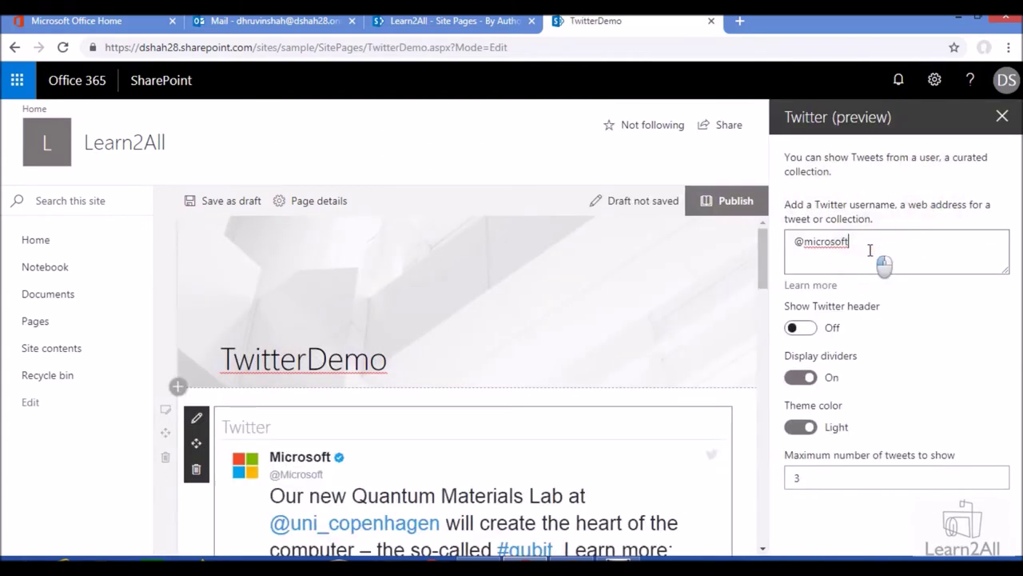
{"action": "left_click_drag", "start_coordinate": [803, 241], "coordinate": [899, 251]}
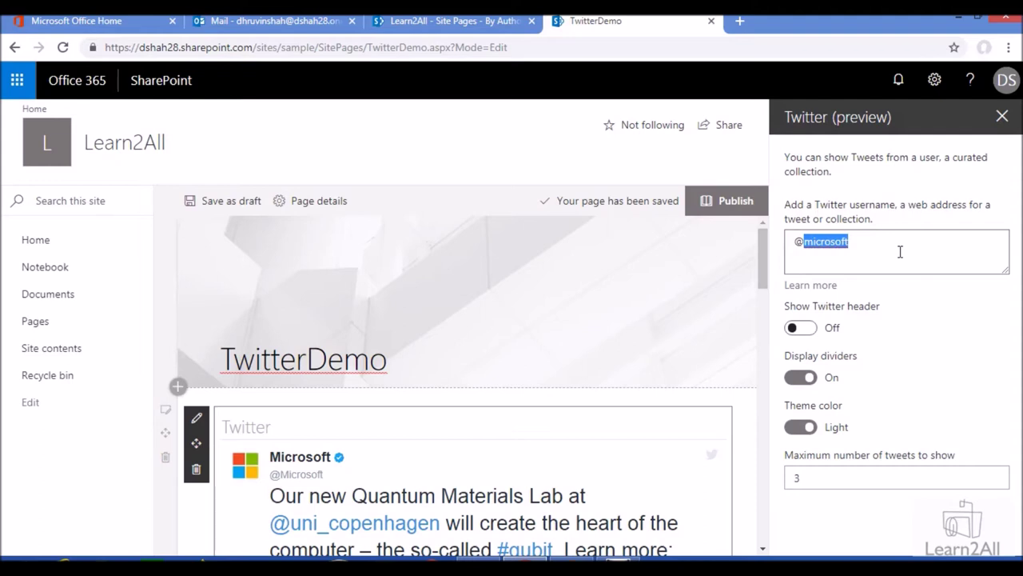
{"action": "type", "text": "d"}
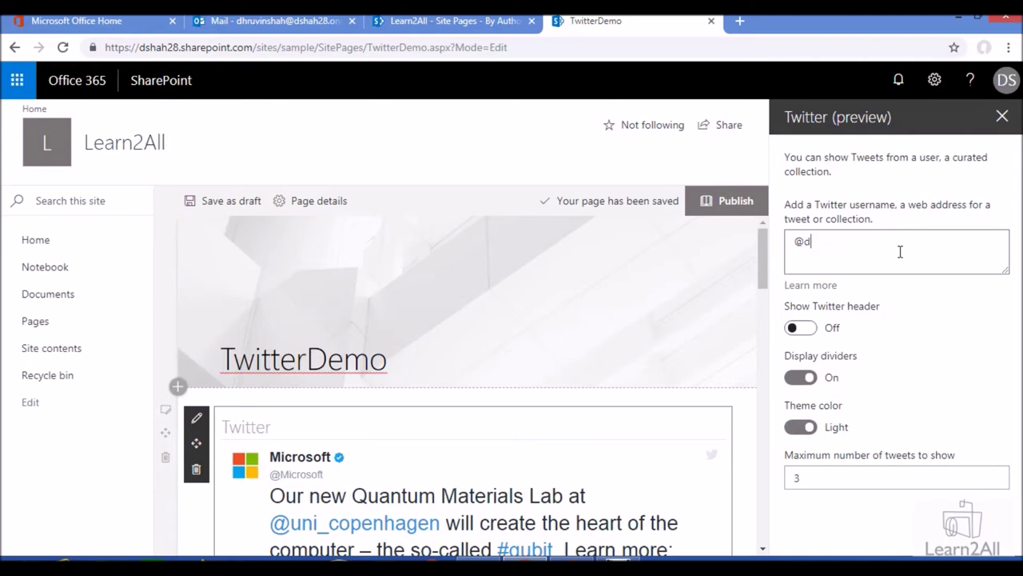
{"action": "type", "text": "hruvinshah16"}
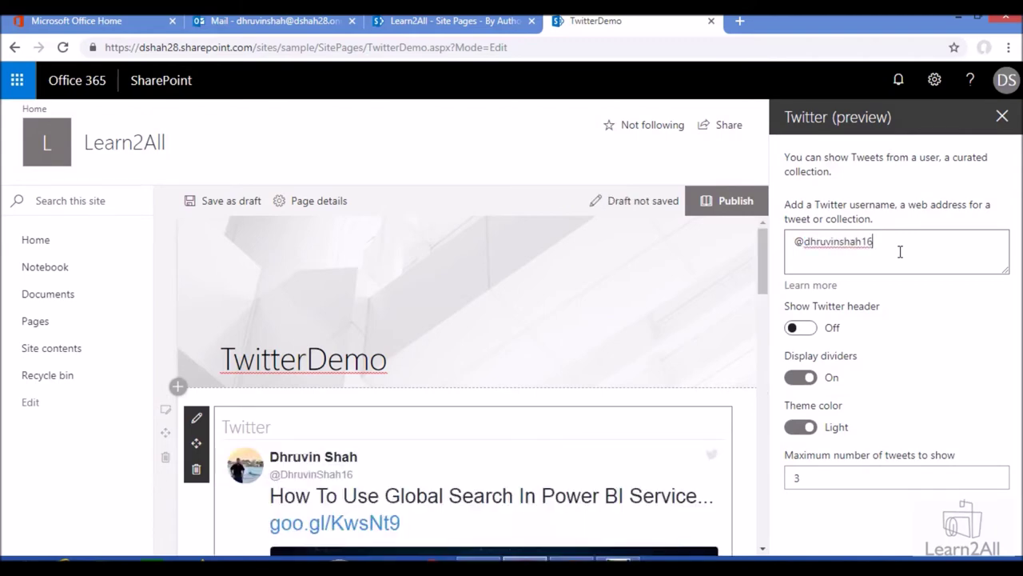
{"action": "left_click_drag", "start_coordinate": [900, 251], "coordinate": [871, 242]}
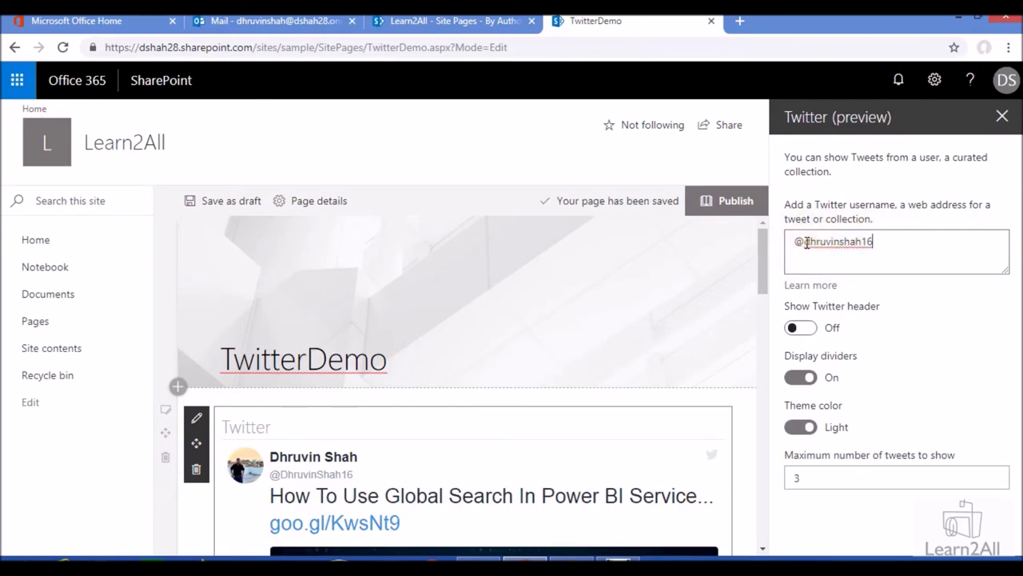
{"action": "scroll", "coordinate": [432, 367], "scroll_direction": "down", "scroll_amount": 1}
{"action": "scroll", "coordinate": [438, 393], "scroll_direction": "down", "scroll_amount": 3}
{"action": "scroll", "coordinate": [457, 418], "scroll_direction": "down", "scroll_amount": 3}
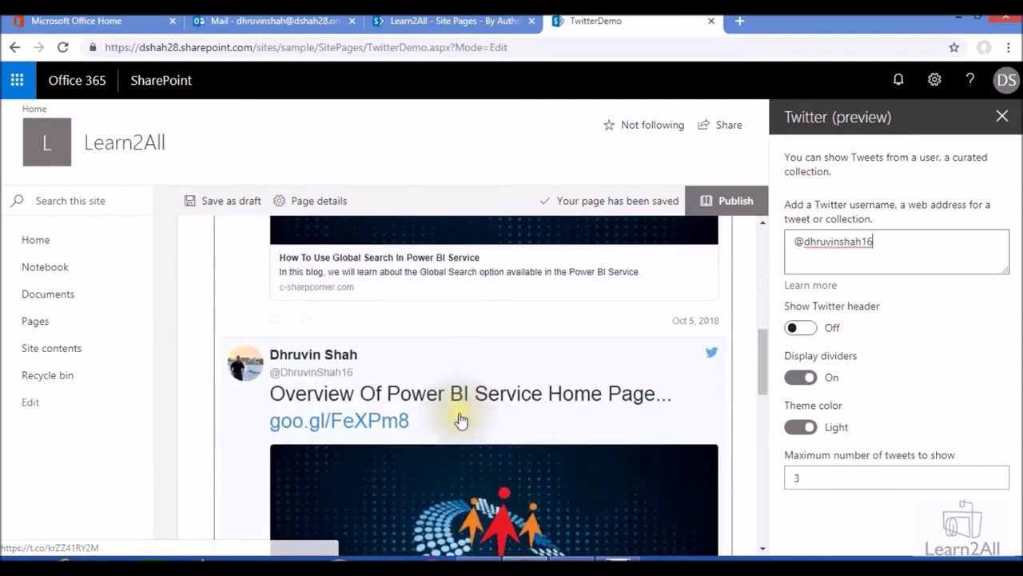
{"action": "scroll", "coordinate": [460, 419], "scroll_direction": "up", "scroll_amount": 3}
{"action": "scroll", "coordinate": [461, 419], "scroll_direction": "up", "scroll_amount": 3}
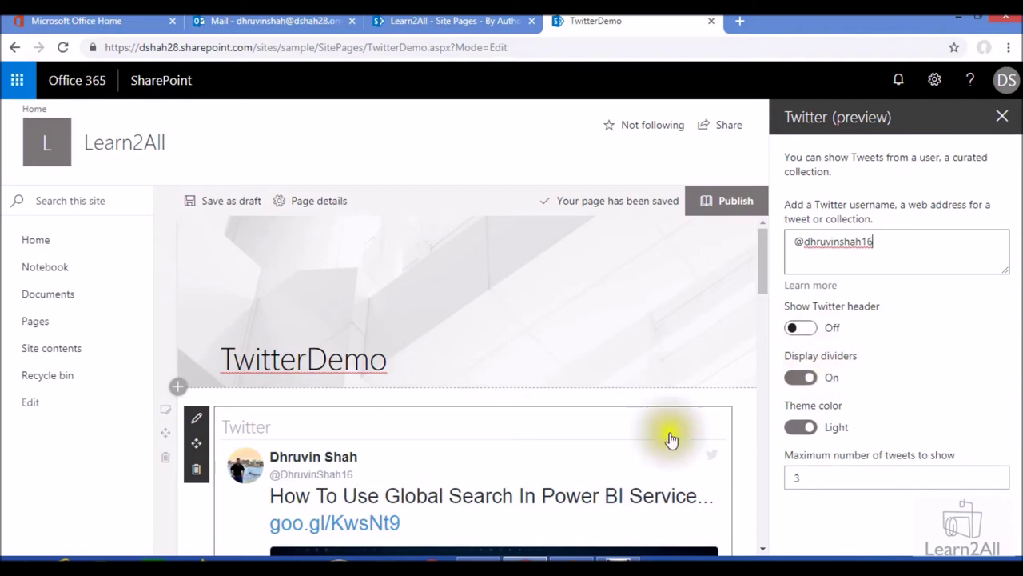
{"action": "scroll", "coordinate": [516, 503], "scroll_direction": "down", "scroll_amount": 1}
{"action": "scroll", "coordinate": [518, 502], "scroll_direction": "down", "scroll_amount": 4}
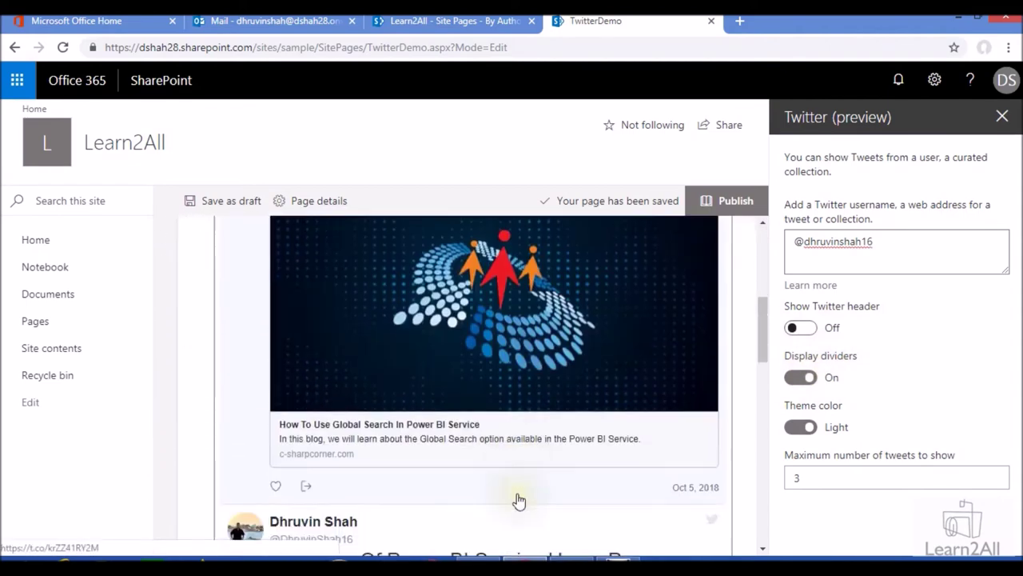
Change 'Maximum number of tweets to show' from 3 to 5.
{"action": "left_click", "coordinate": [829, 472]}
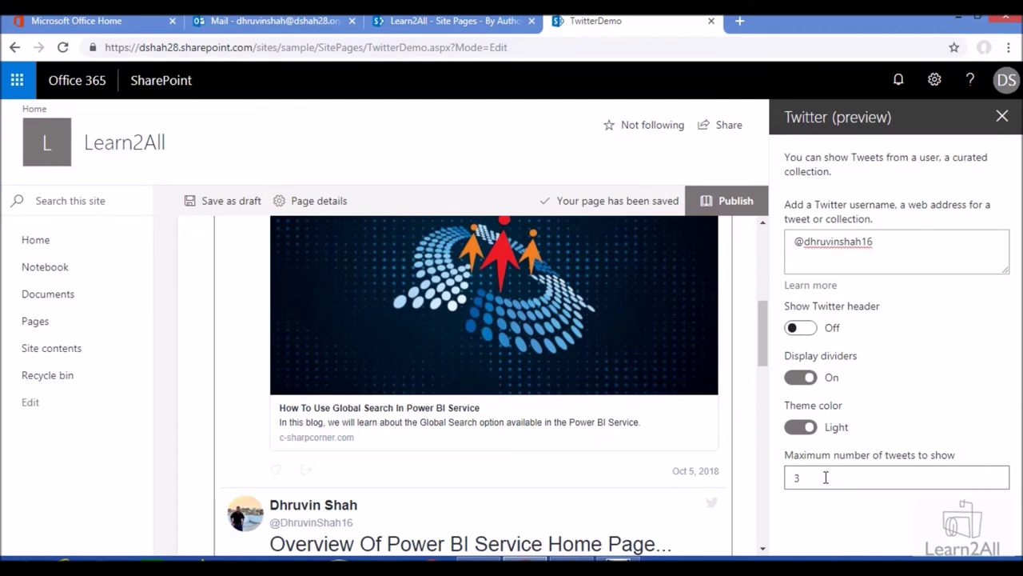
{"action": "key", "text": "BackSpace"}
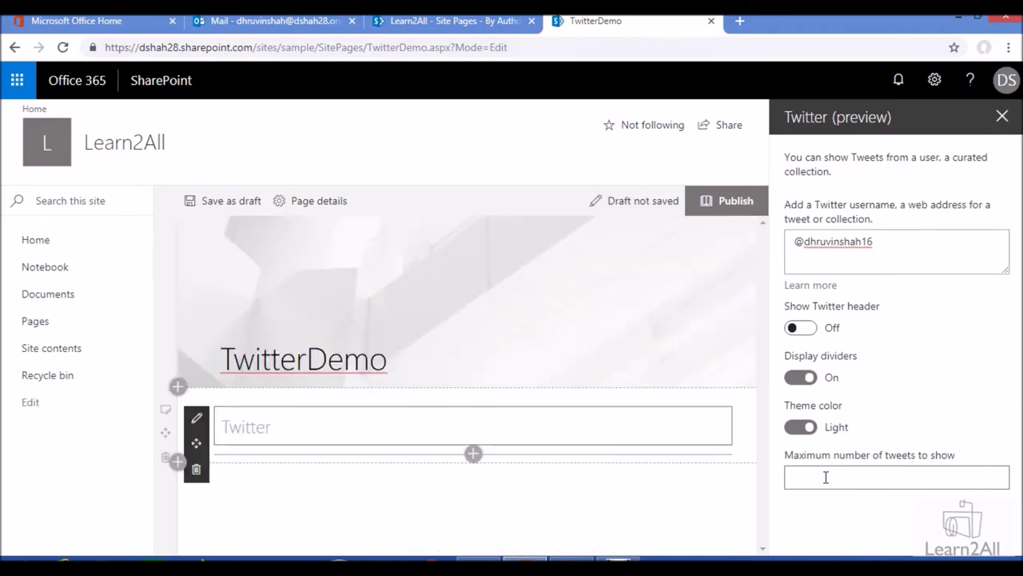
{"action": "type", "text": "5"}
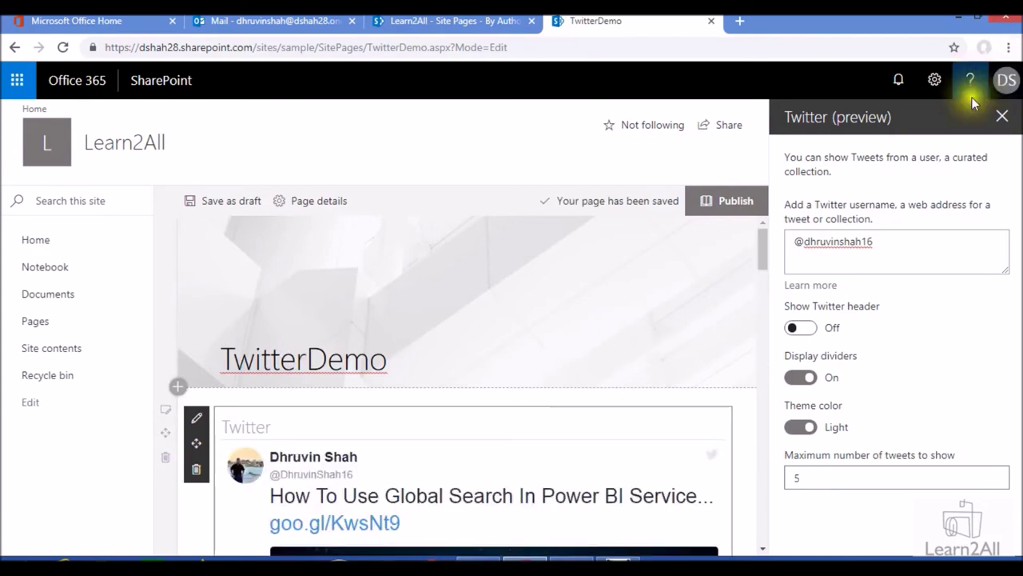
{"action": "left_click", "coordinate": [801, 327]}
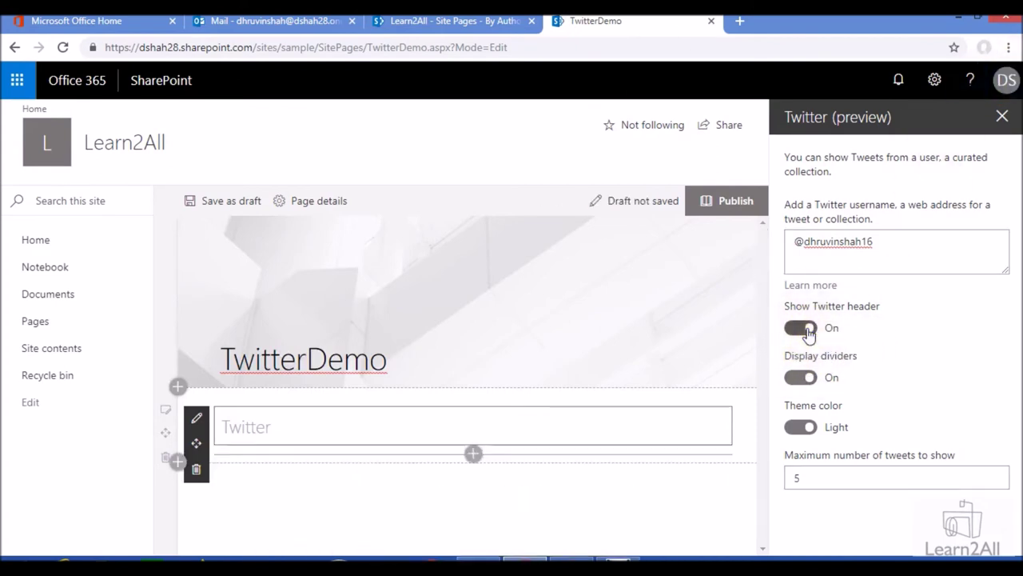
{"action": "scroll", "coordinate": [588, 427], "scroll_direction": "down", "scroll_amount": 1}
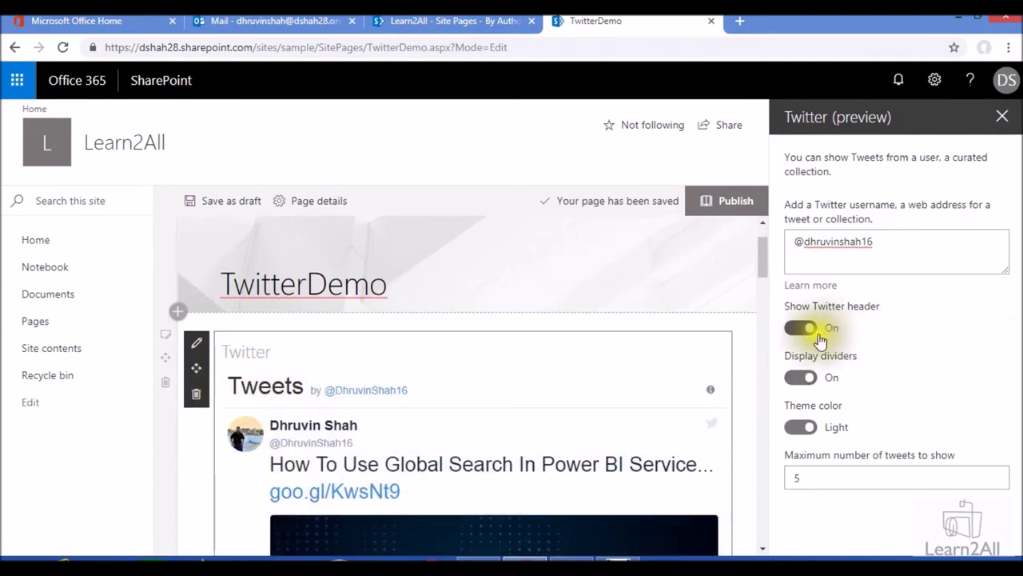
{"action": "left_click", "coordinate": [800, 328]}
{"action": "left_click", "coordinate": [479, 418]}
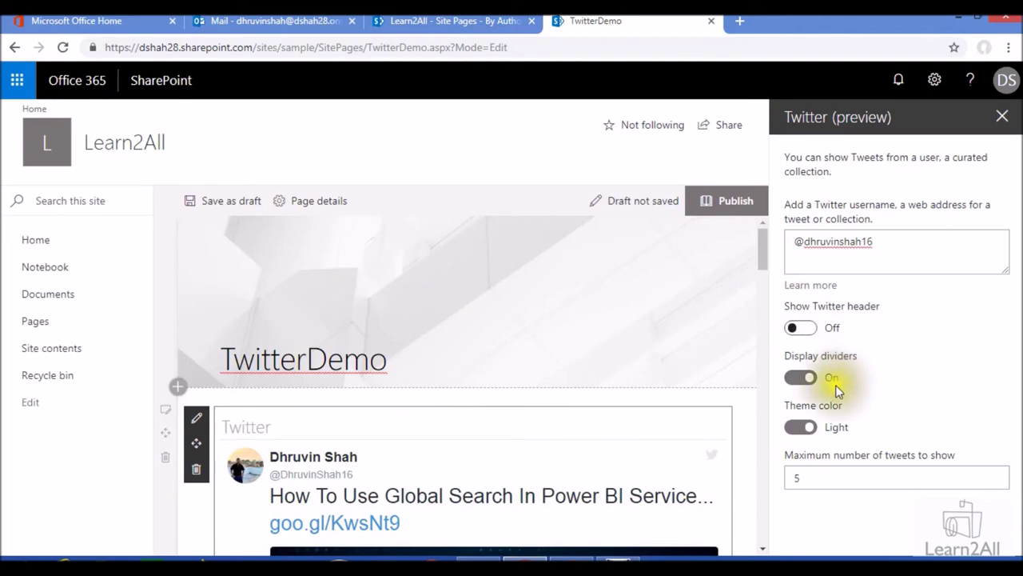
{"action": "scroll", "coordinate": [728, 376], "scroll_direction": "down", "scroll_amount": 2}
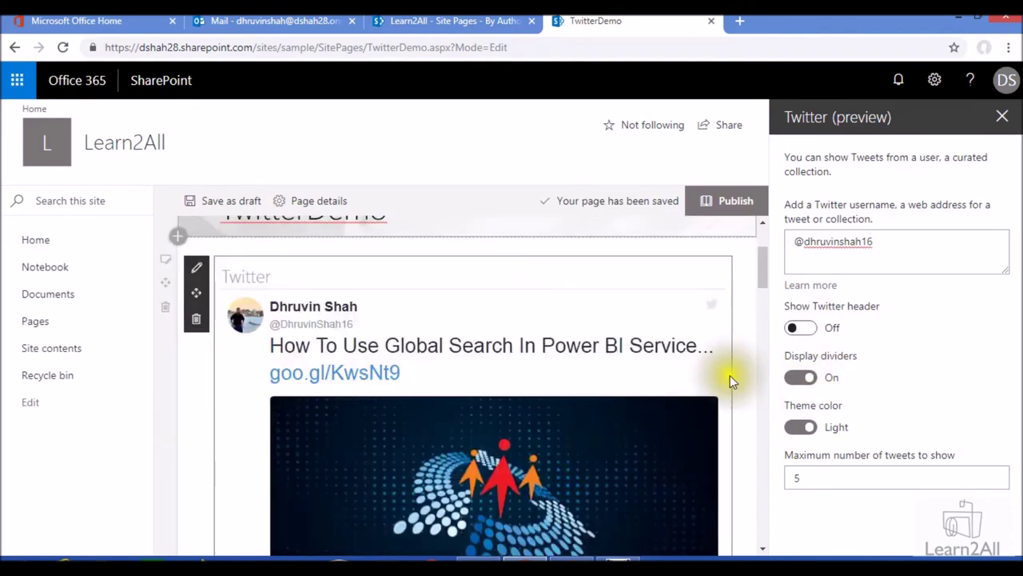
{"action": "scroll", "coordinate": [730, 375], "scroll_direction": "down", "scroll_amount": 2}
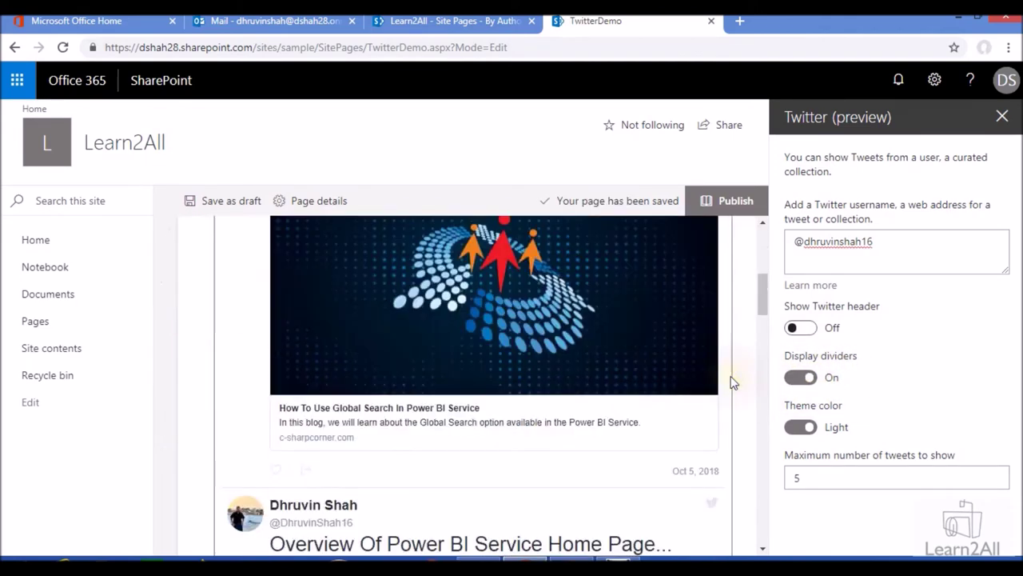
{"action": "left_click", "coordinate": [797, 379]}
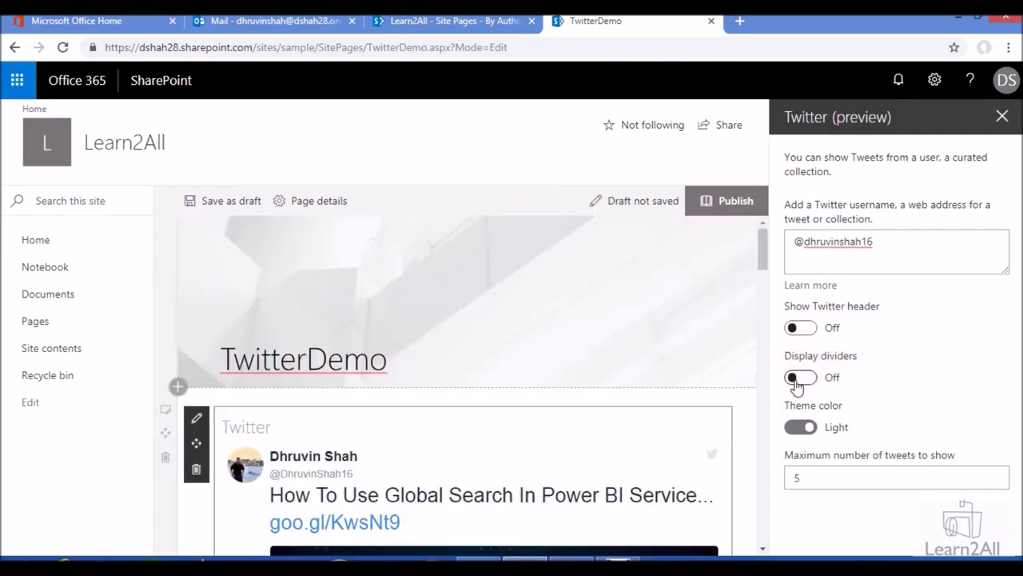
{"action": "scroll", "coordinate": [660, 406], "scroll_direction": "down", "scroll_amount": 3}
{"action": "scroll", "coordinate": [664, 402], "scroll_direction": "down", "scroll_amount": 3}
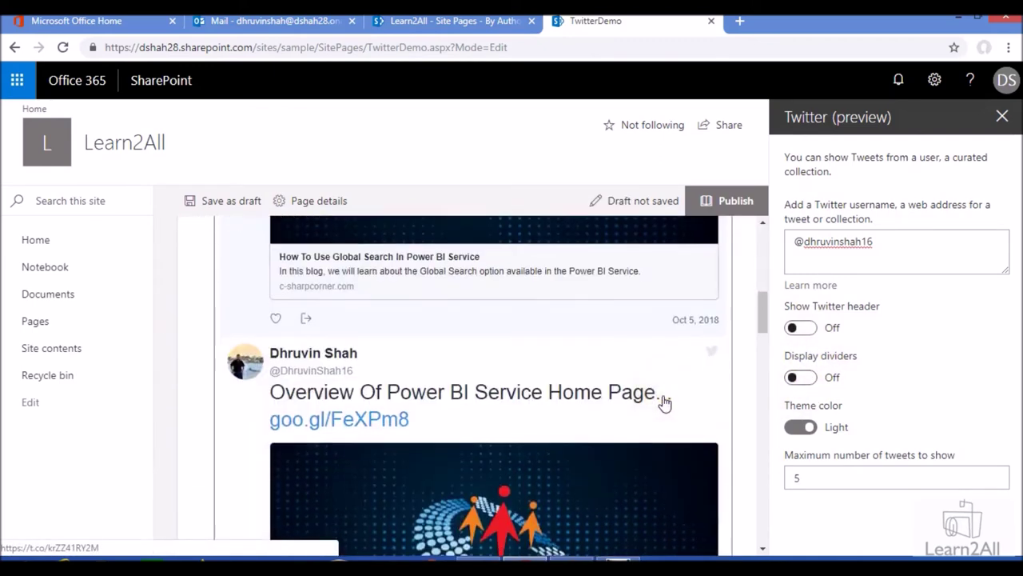
{"action": "left_click", "coordinate": [800, 378]}
{"action": "scroll", "coordinate": [703, 411], "scroll_direction": "down", "scroll_amount": 3}
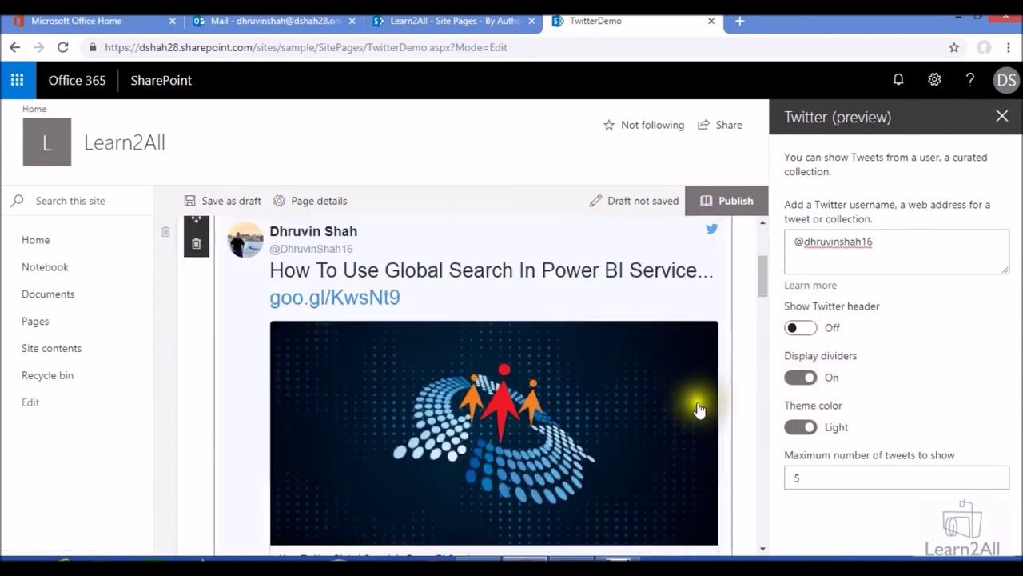
{"action": "scroll", "coordinate": [696, 411], "scroll_direction": "down", "scroll_amount": 3}
{"action": "left_click", "coordinate": [800, 429]}
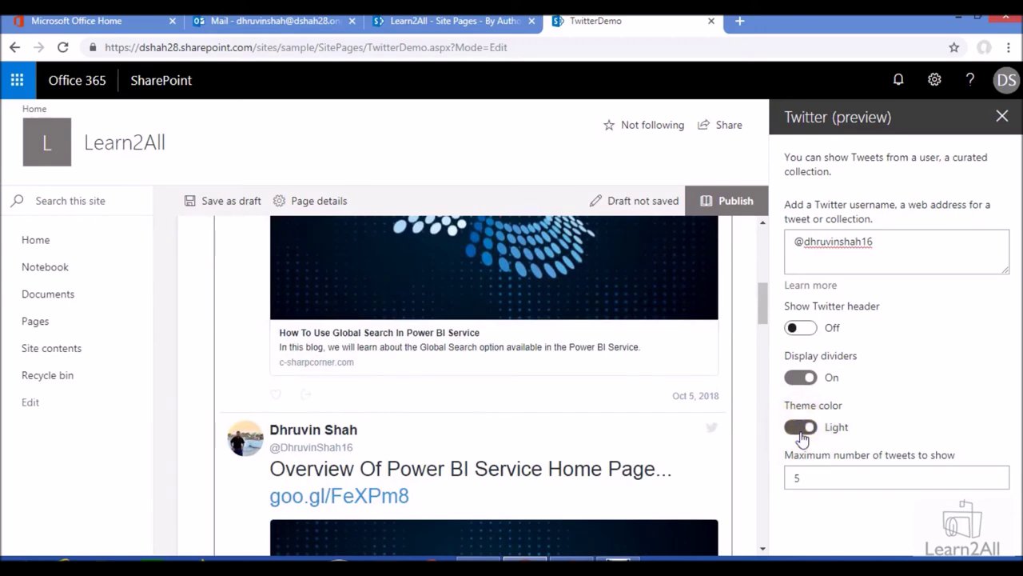
{"action": "scroll", "coordinate": [511, 429], "scroll_direction": "down", "scroll_amount": 3}
{"action": "scroll", "coordinate": [560, 429], "scroll_direction": "down", "scroll_amount": 3}
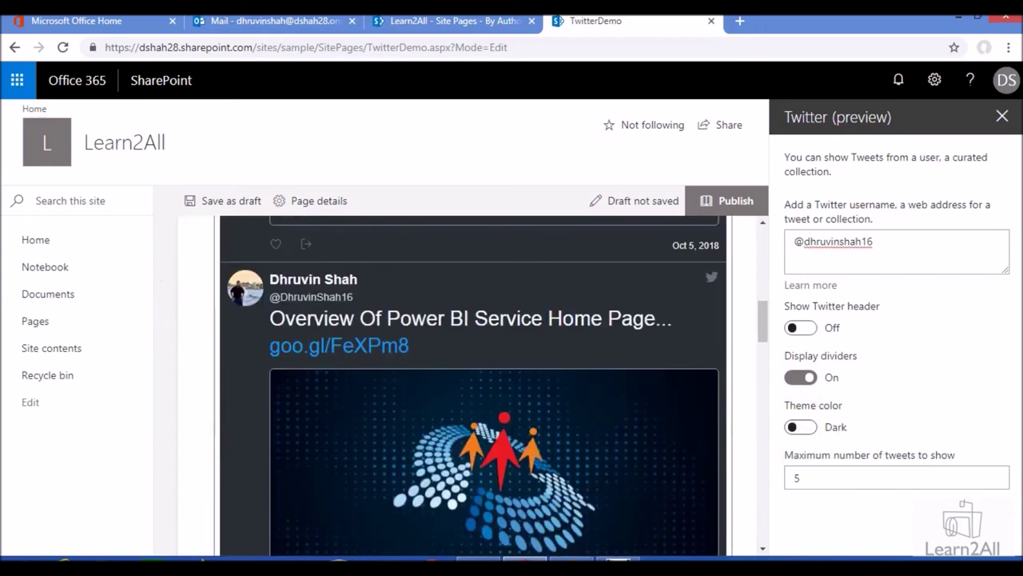
{"action": "scroll", "coordinate": [589, 429], "scroll_direction": "down", "scroll_amount": 3}
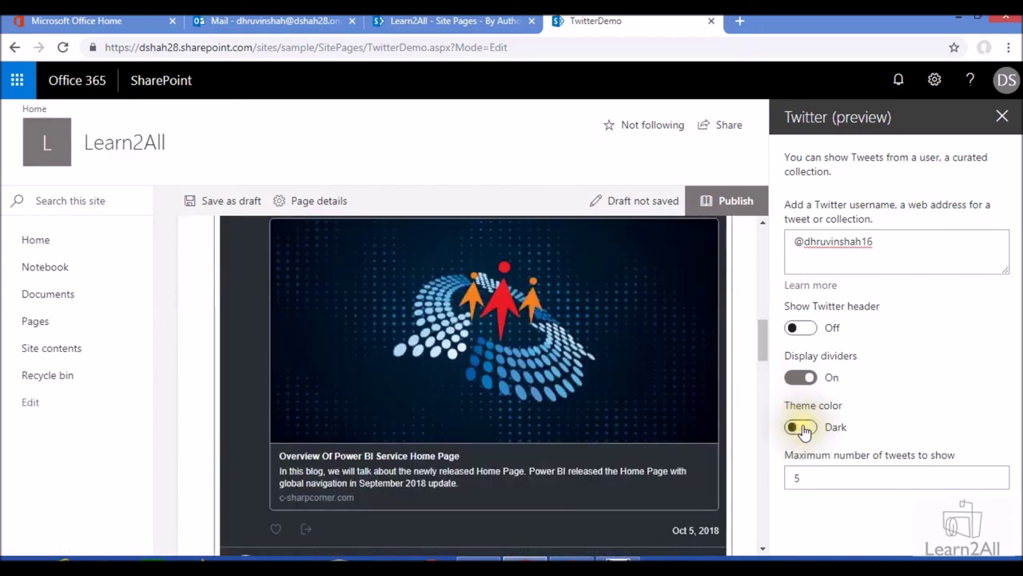
{"action": "left_click", "coordinate": [800, 427]}
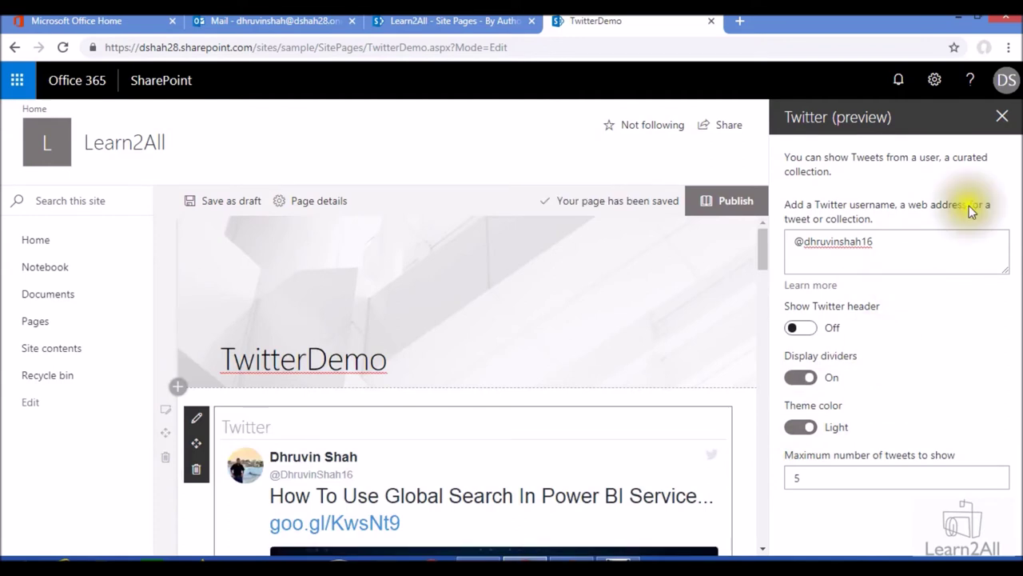
{"action": "left_click", "coordinate": [1001, 117]}
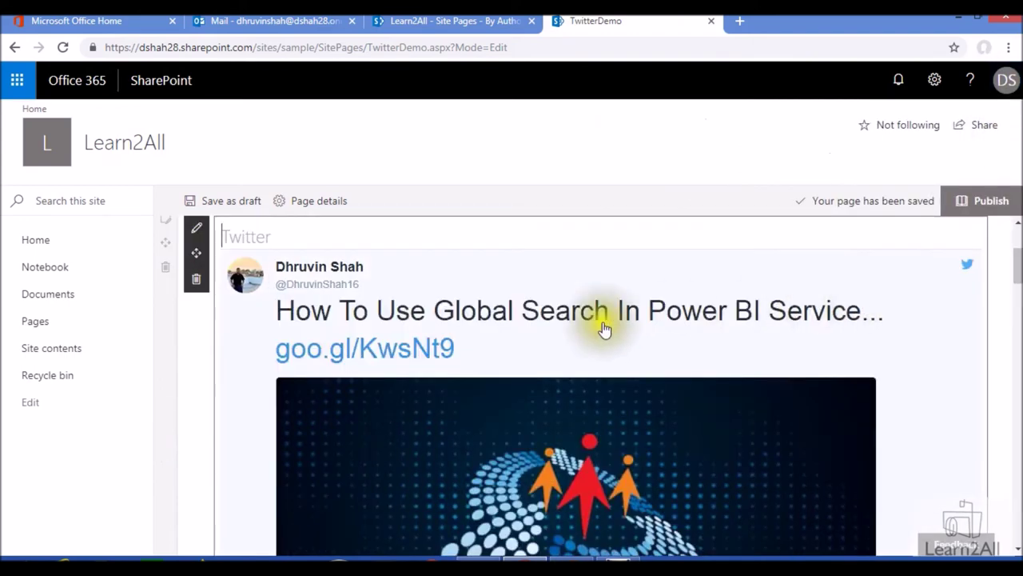
Publish the page and dismiss the 'Help others find your page' panel.
{"action": "left_click", "coordinate": [1014, 199]}
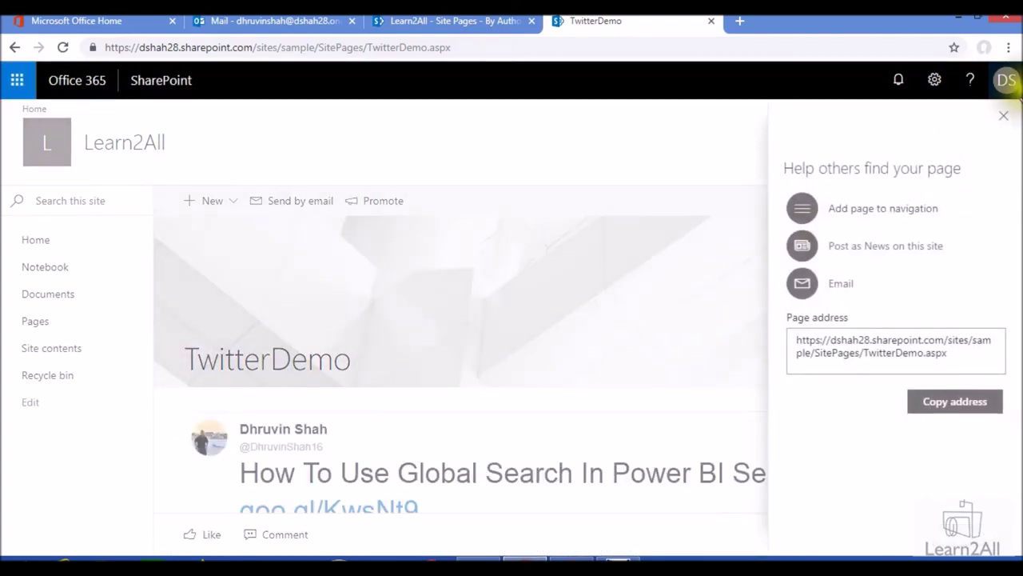
{"action": "left_click", "coordinate": [1003, 115]}
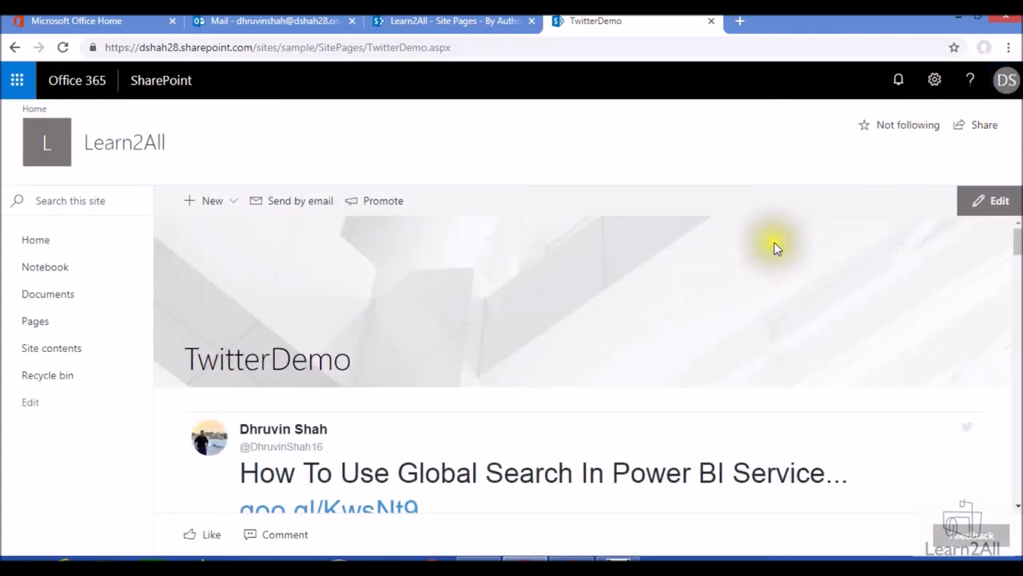
{"action": "scroll", "coordinate": [775, 244], "scroll_direction": "down", "scroll_amount": 3}
{"action": "scroll", "coordinate": [366, 342], "scroll_direction": "up", "scroll_amount": 1}
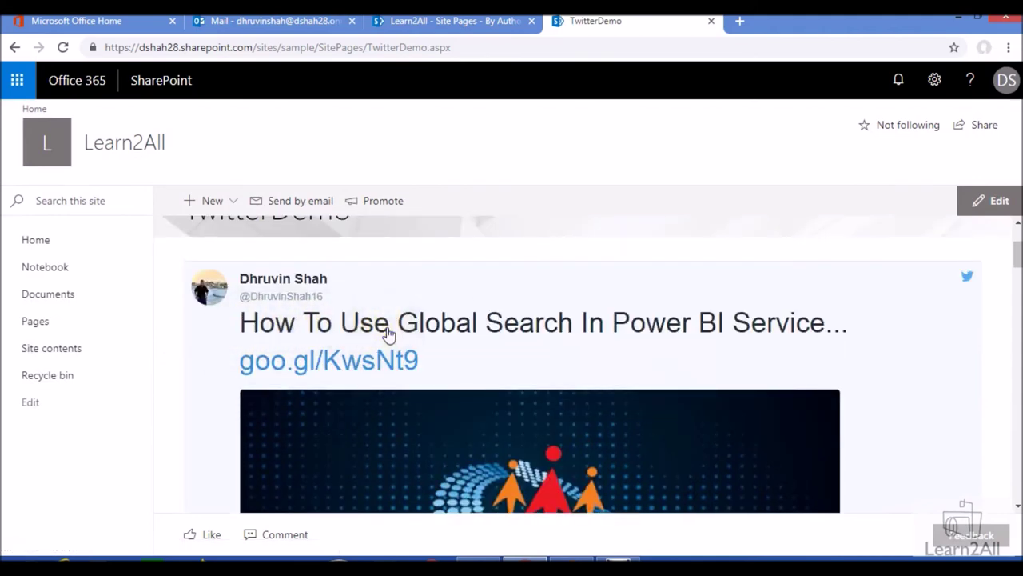
{"action": "scroll", "coordinate": [454, 341], "scroll_direction": "down", "scroll_amount": 2}
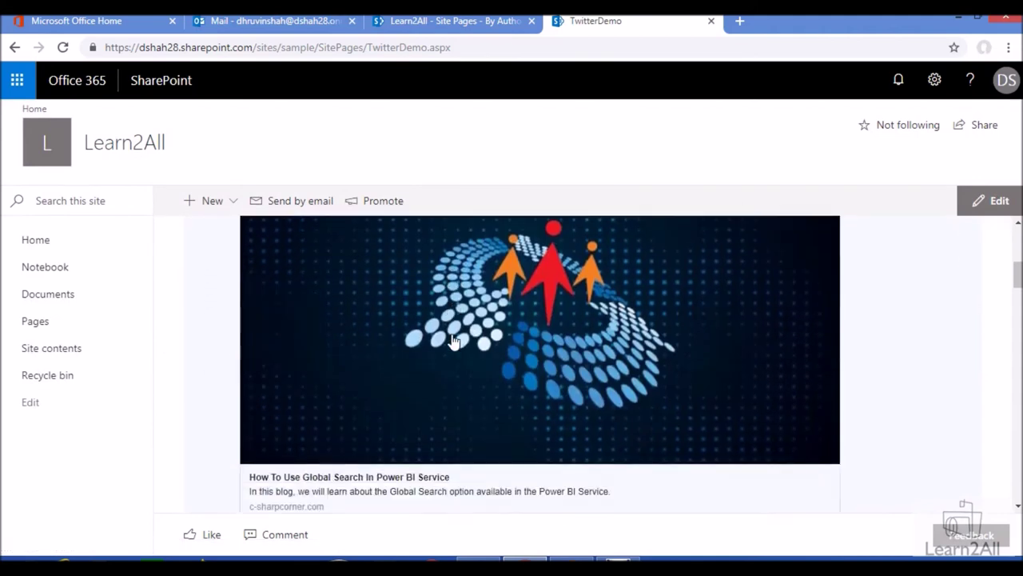
{"action": "scroll", "coordinate": [453, 341], "scroll_direction": "down", "scroll_amount": 3}
{"action": "scroll", "coordinate": [453, 341], "scroll_direction": "down", "scroll_amount": 3}
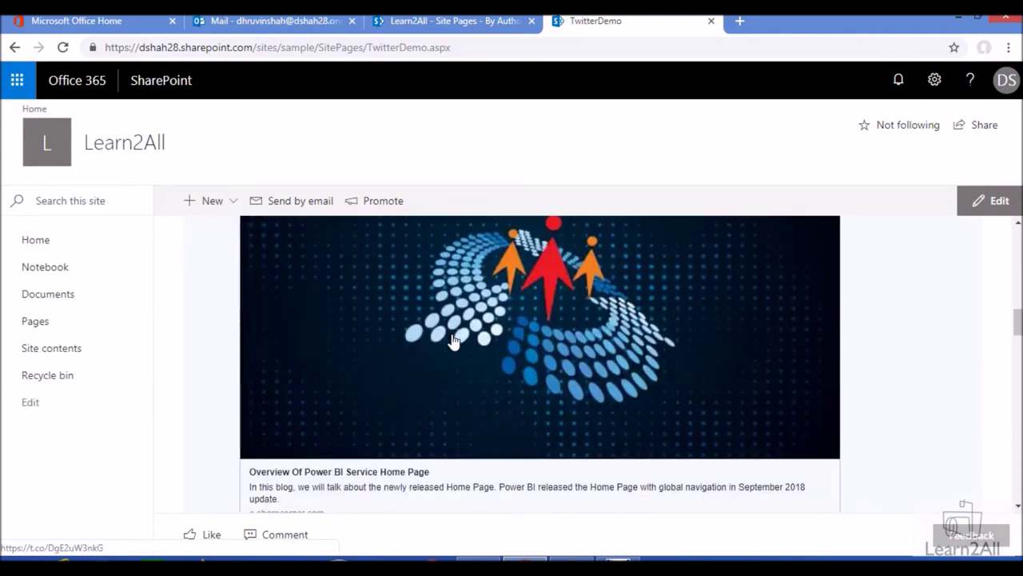
{"action": "scroll", "coordinate": [453, 342], "scroll_direction": "down", "scroll_amount": 3}
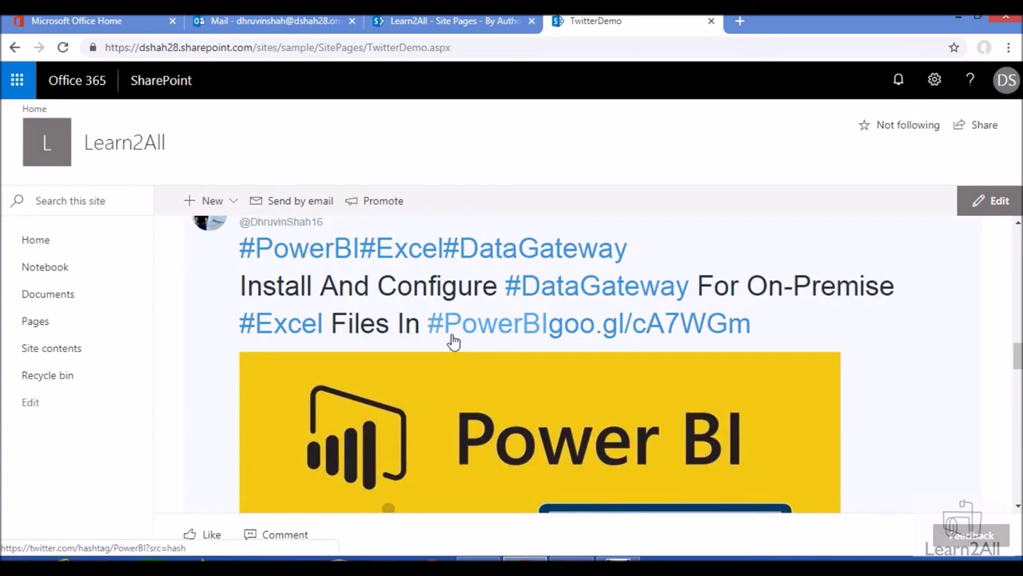
{"action": "scroll", "coordinate": [453, 341], "scroll_direction": "down", "scroll_amount": 3}
{"action": "scroll", "coordinate": [454, 342], "scroll_direction": "down", "scroll_amount": 3}
{"action": "scroll", "coordinate": [453, 342], "scroll_direction": "down", "scroll_amount": 3}
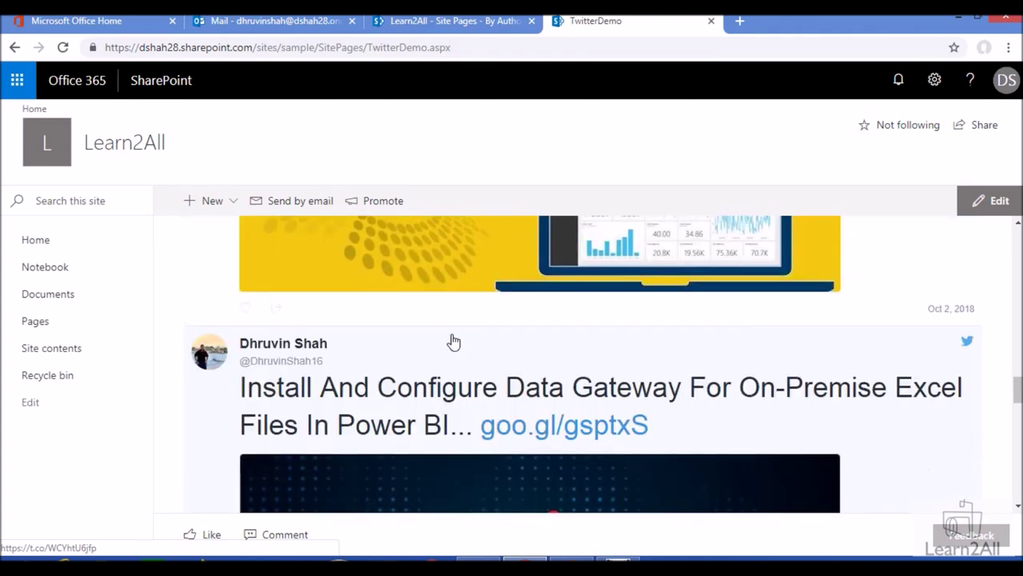
{"action": "scroll", "coordinate": [453, 342], "scroll_direction": "down", "scroll_amount": 3}
{"action": "scroll", "coordinate": [453, 341], "scroll_direction": "down", "scroll_amount": 3}
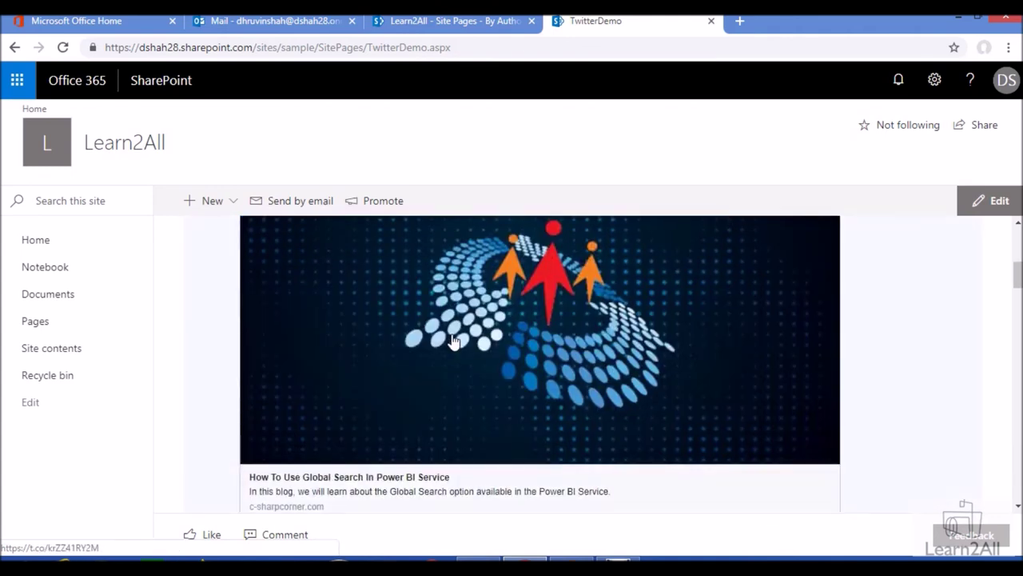
{"action": "scroll", "coordinate": [454, 342], "scroll_direction": "up", "scroll_amount": 10}
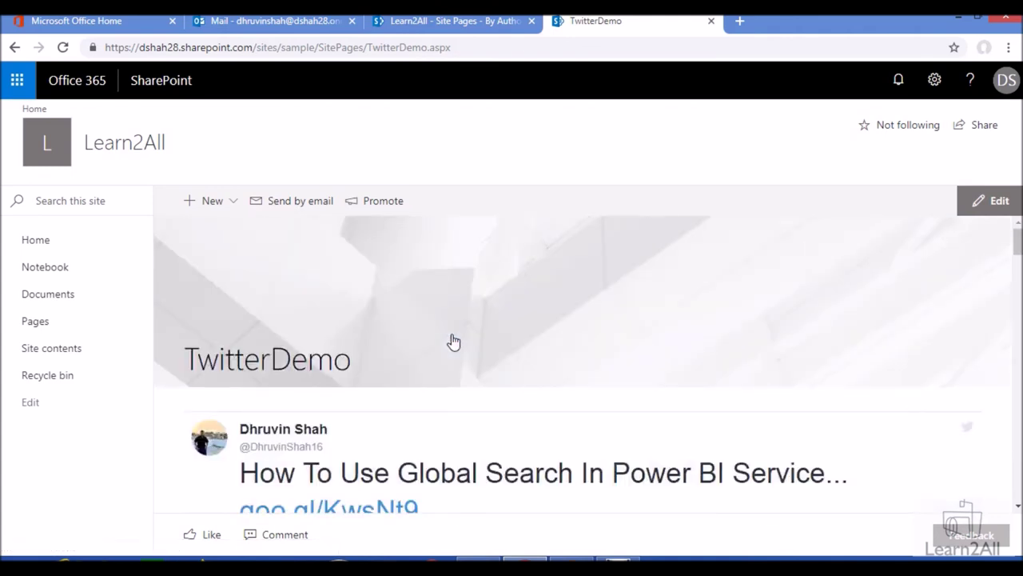